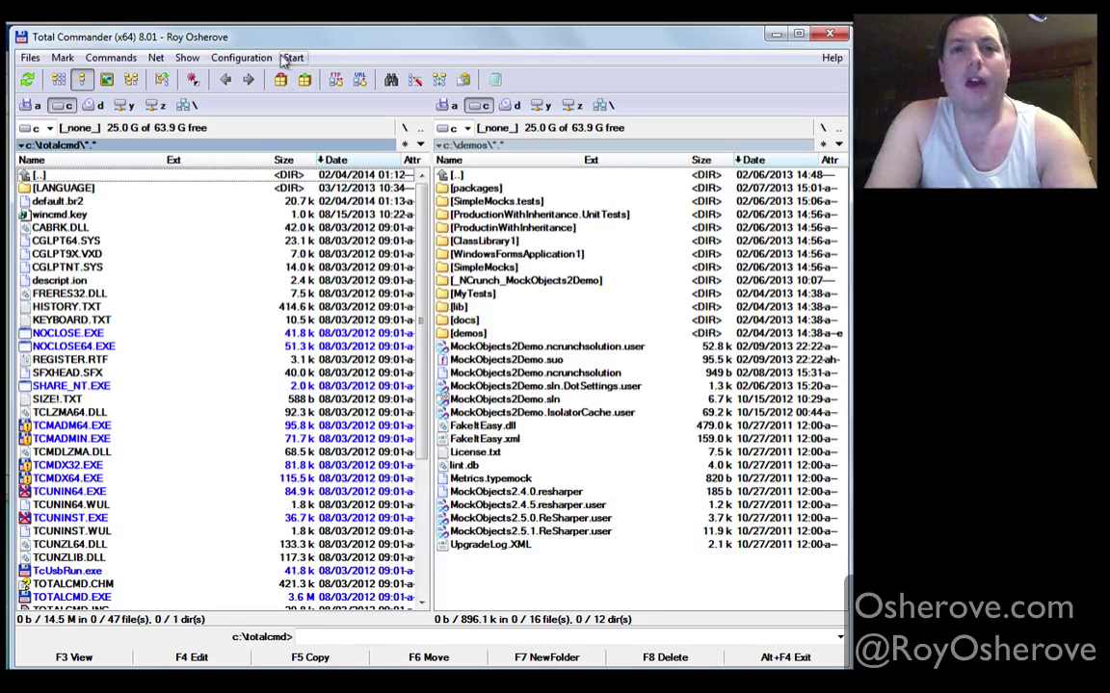
- Open the Configuration > Options window, which starts on the Layout page
{"action": "left_click", "coordinate": [241, 58]}
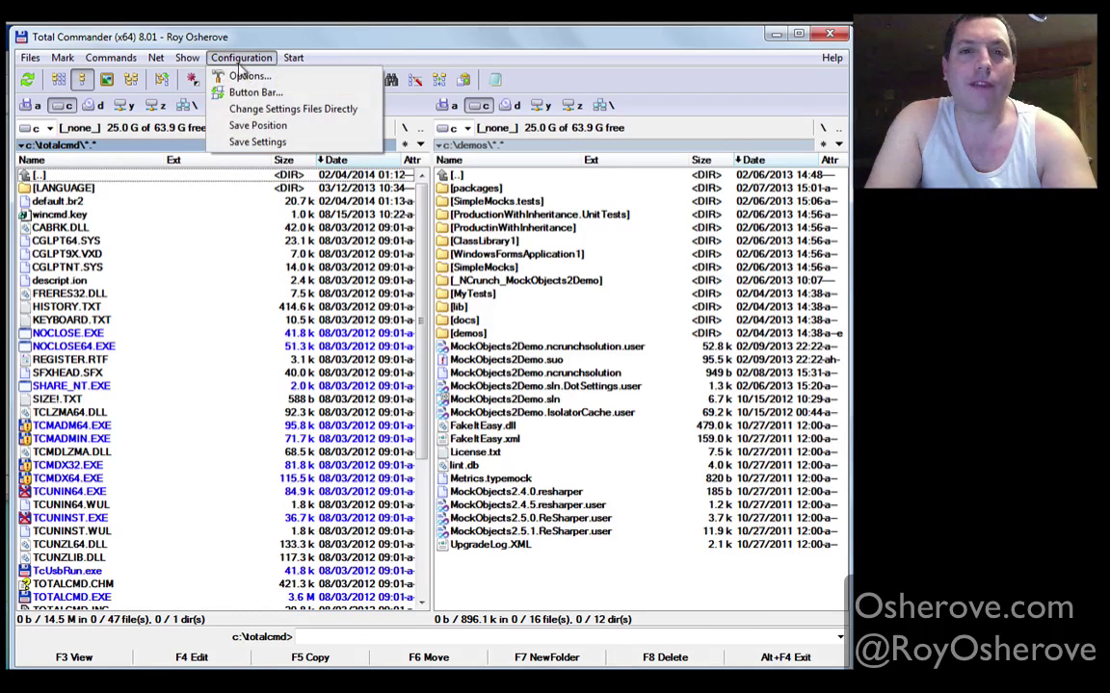
{"action": "left_click", "coordinate": [236, 75]}
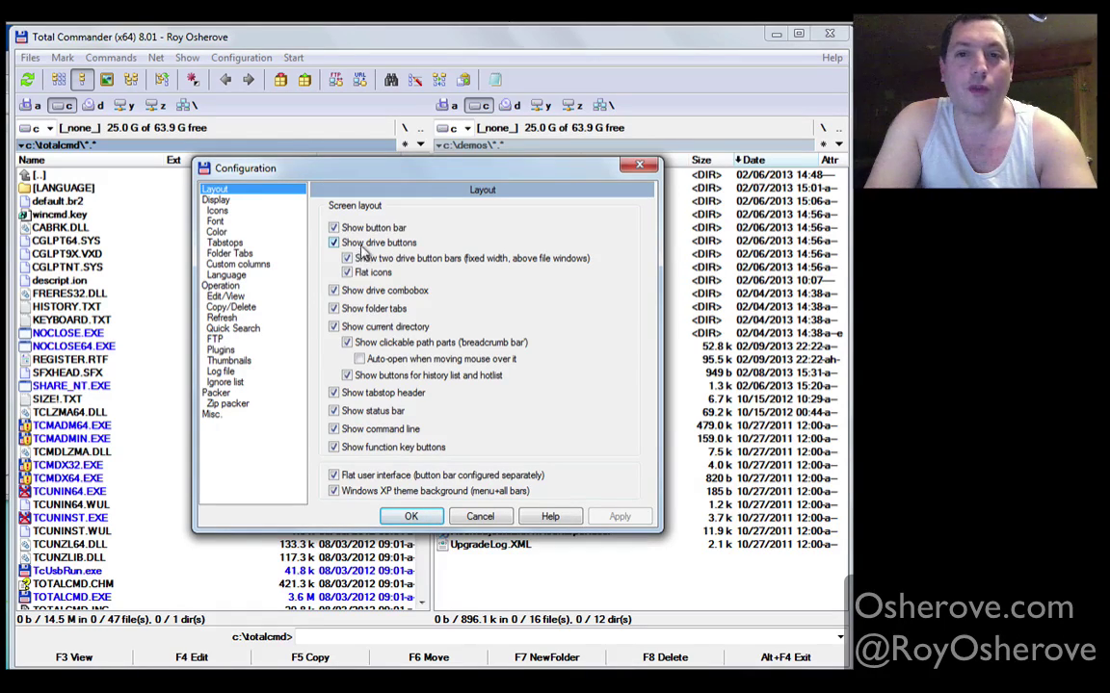
{"action": "left_click", "coordinate": [216, 201]}
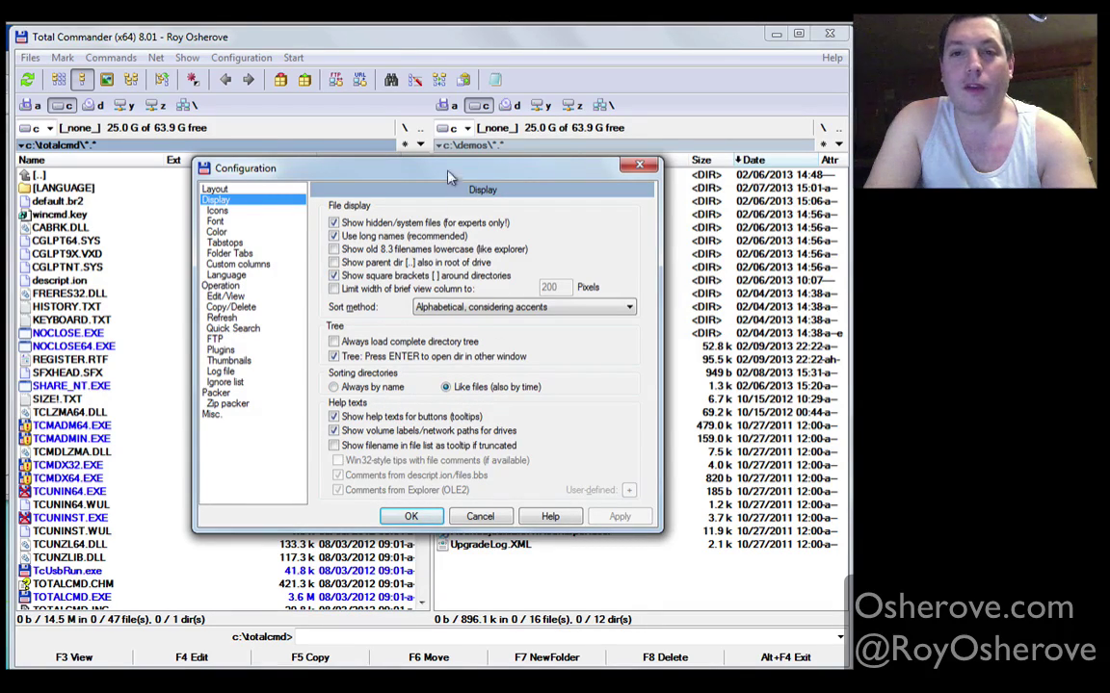
{"action": "left_click_drag", "start_coordinate": [448, 168], "coordinate": [478, 298]}
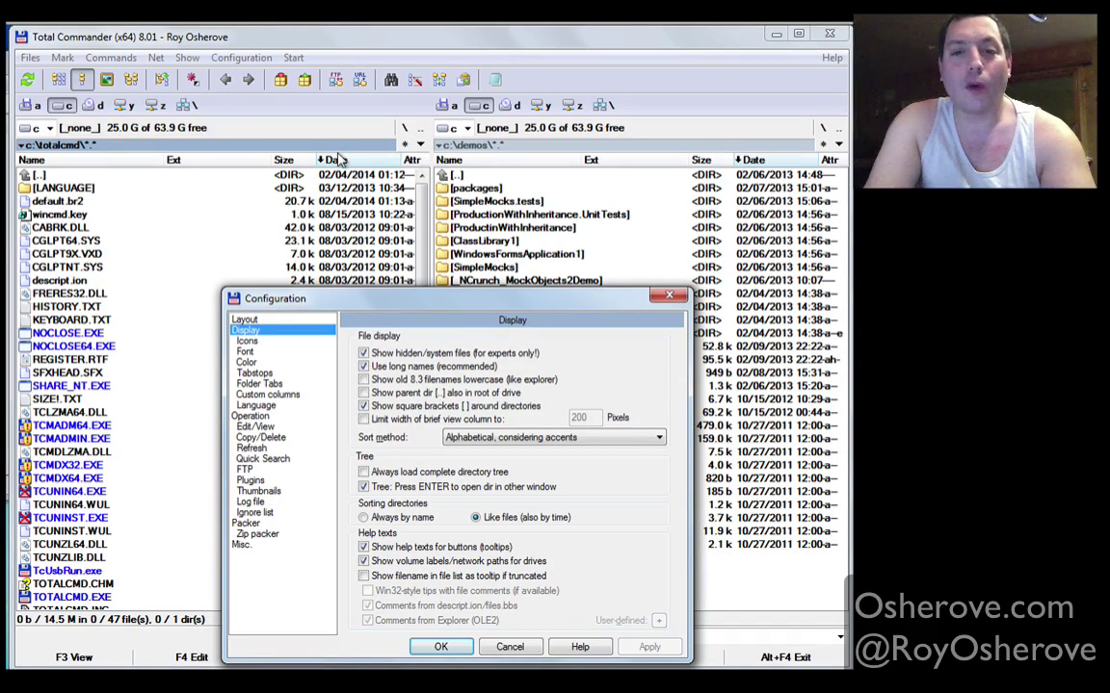
{"action": "left_click_drag", "start_coordinate": [382, 301], "coordinate": [373, 205]}
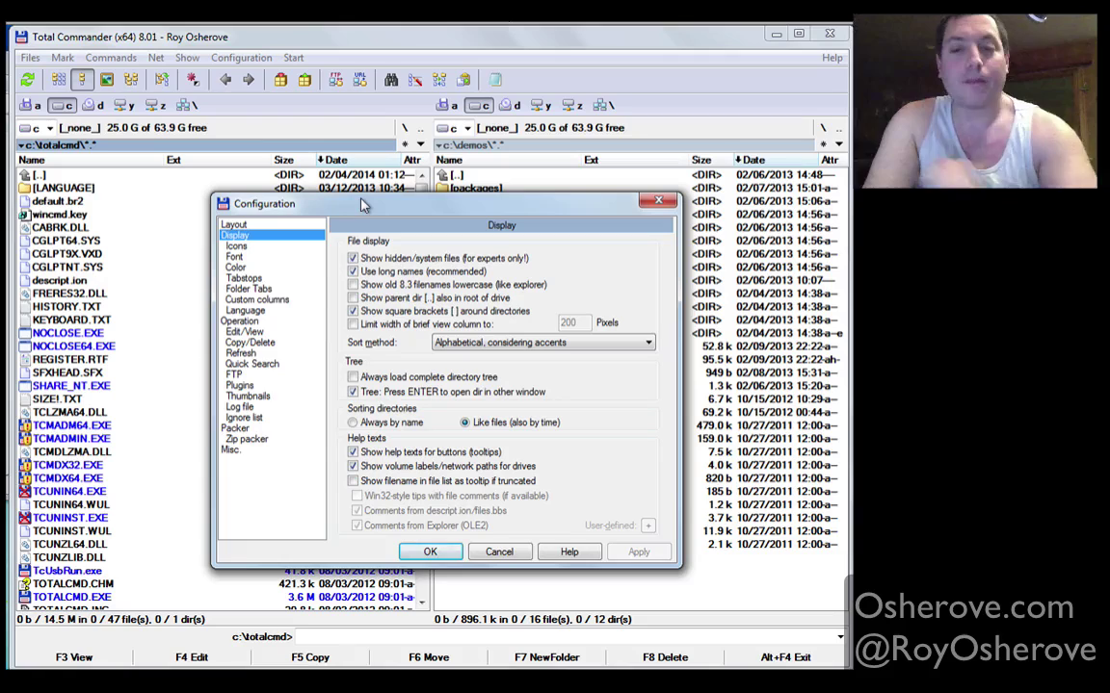
- On the Color page, set the *.exe file-type colour rule to a darker green
{"action": "left_click", "coordinate": [239, 268]}
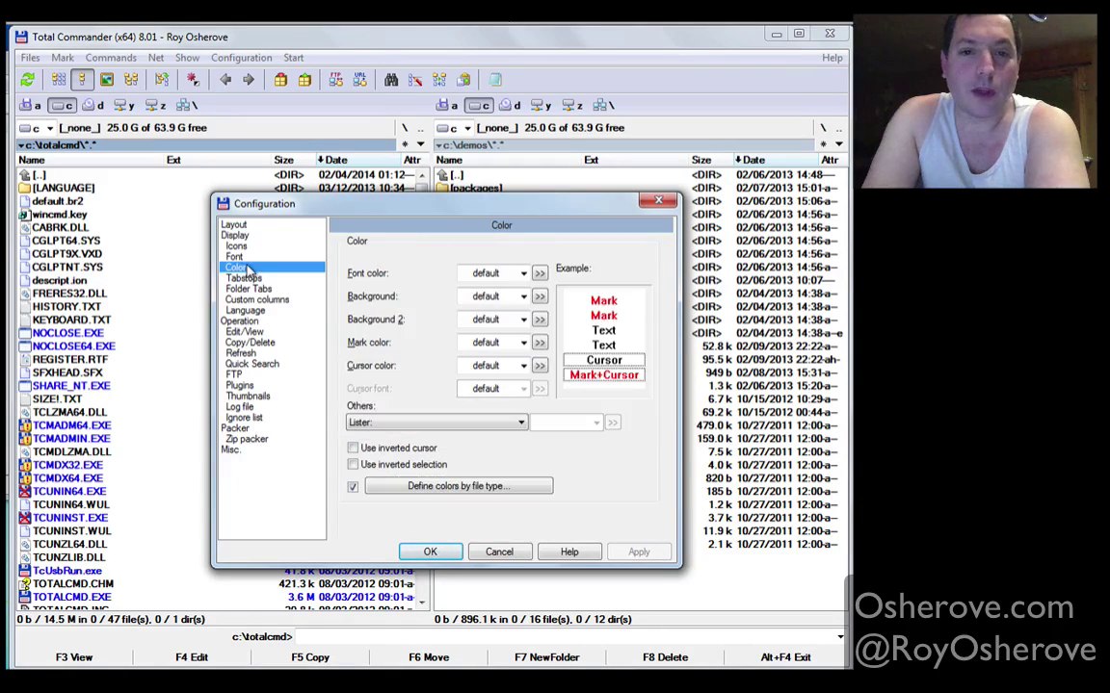
{"action": "left_click", "coordinate": [421, 489]}
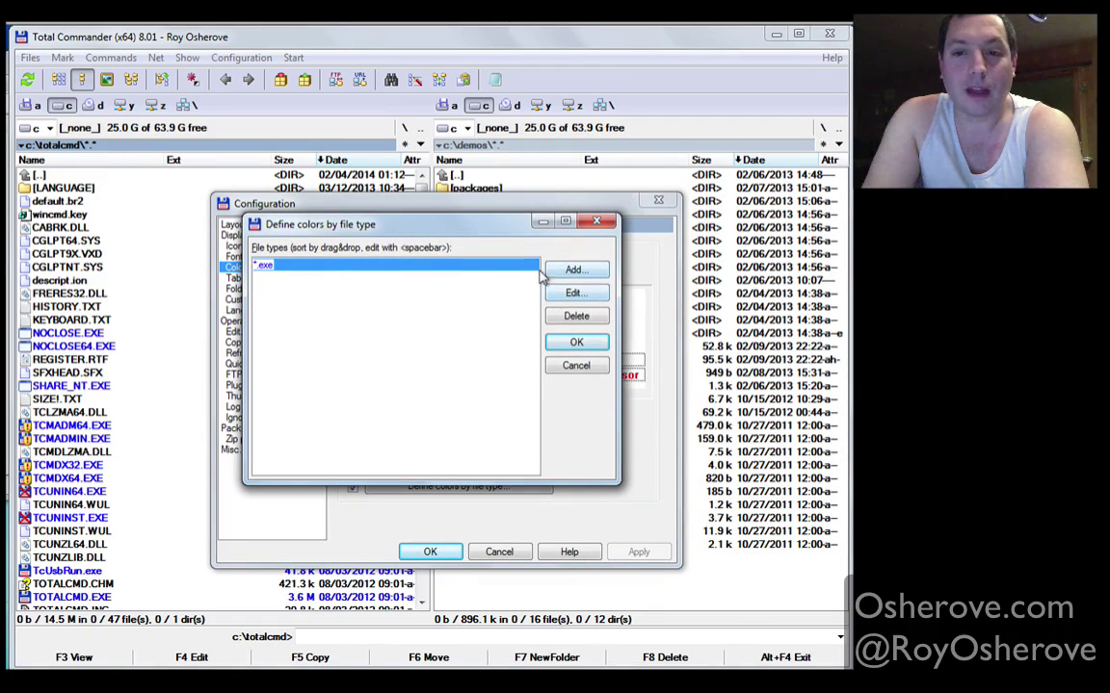
{"action": "double_click", "coordinate": [493, 263]}
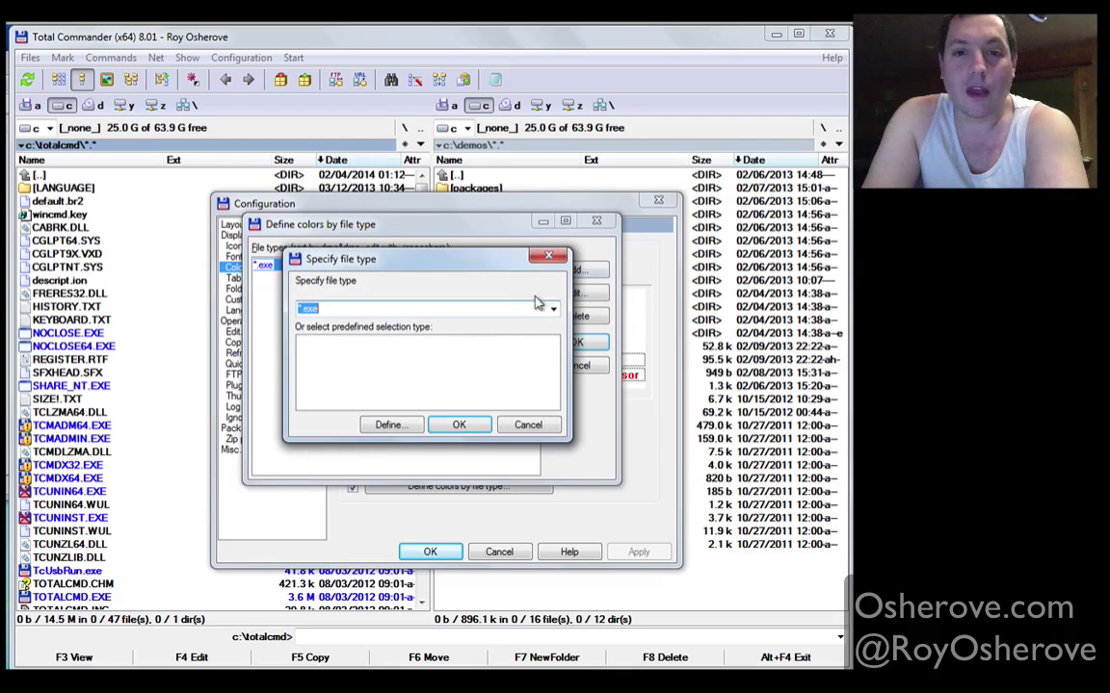
{"action": "left_click", "coordinate": [460, 424]}
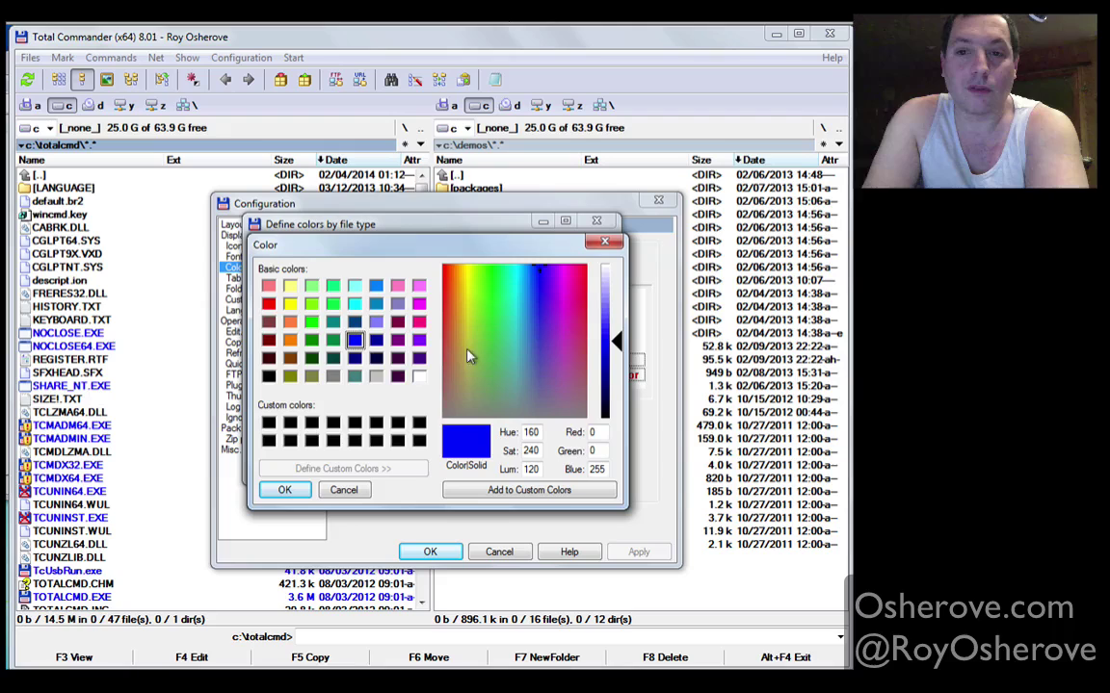
{"action": "left_click", "coordinate": [497, 351]}
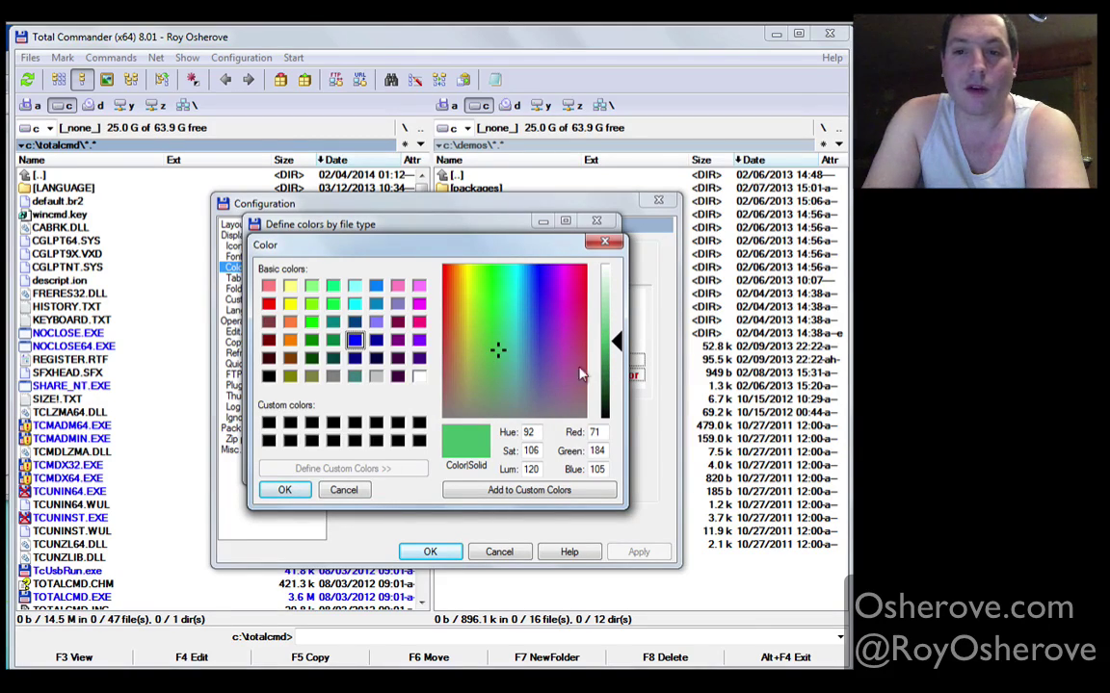
{"action": "left_click", "coordinate": [599, 356]}
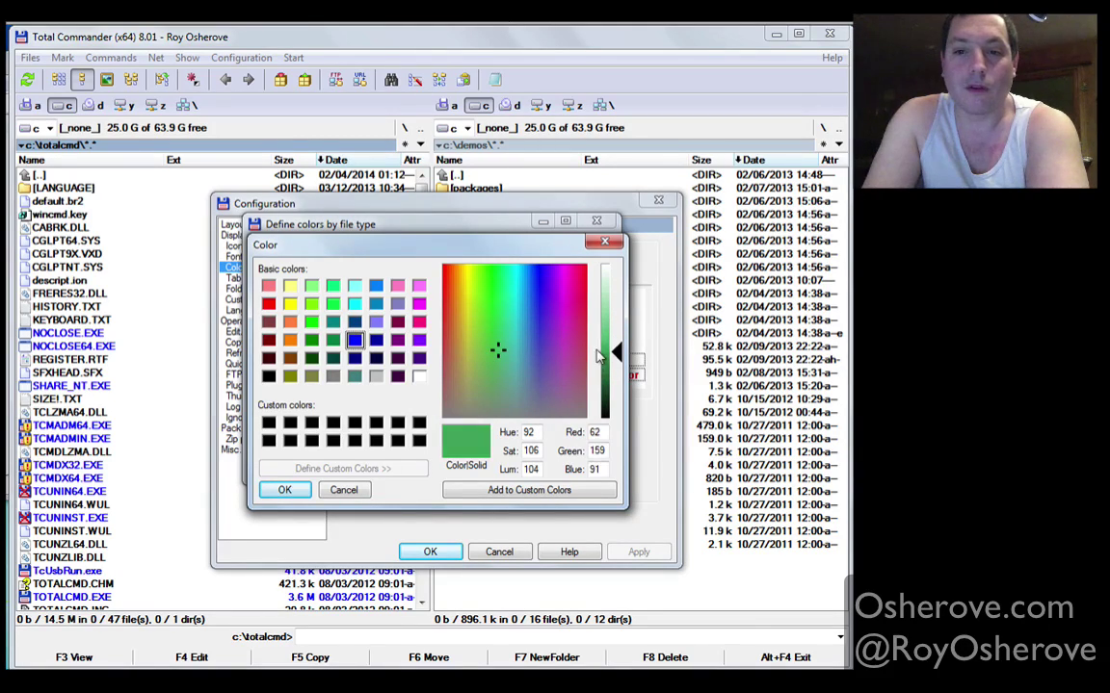
{"action": "left_click", "coordinate": [273, 489]}
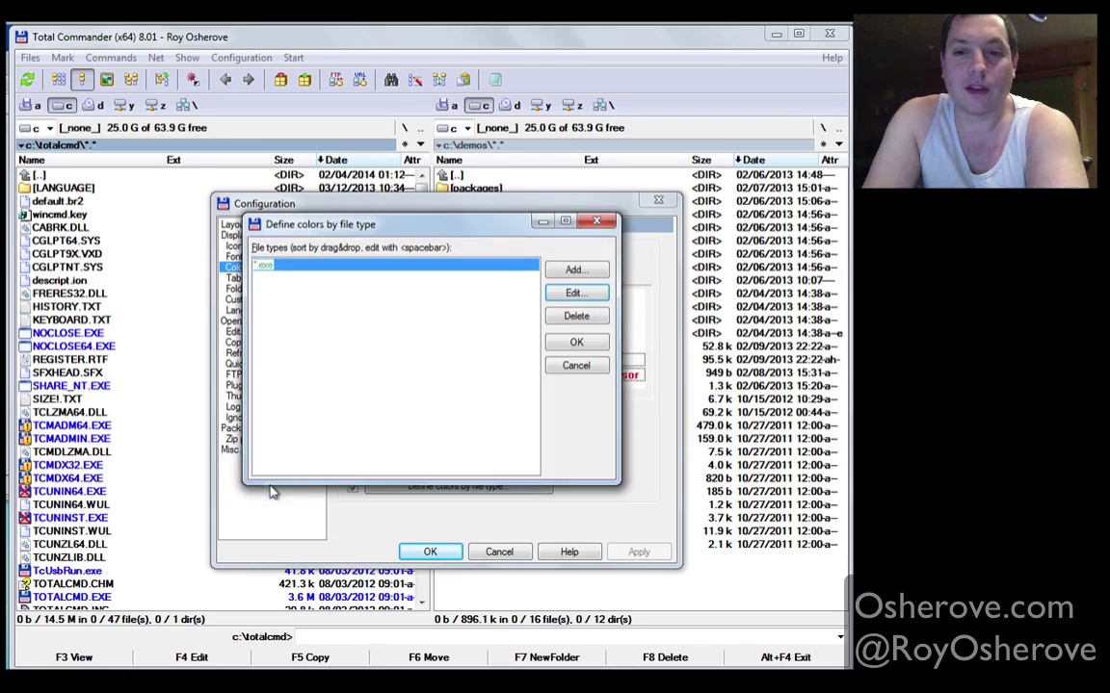
{"action": "left_click", "coordinate": [573, 342]}
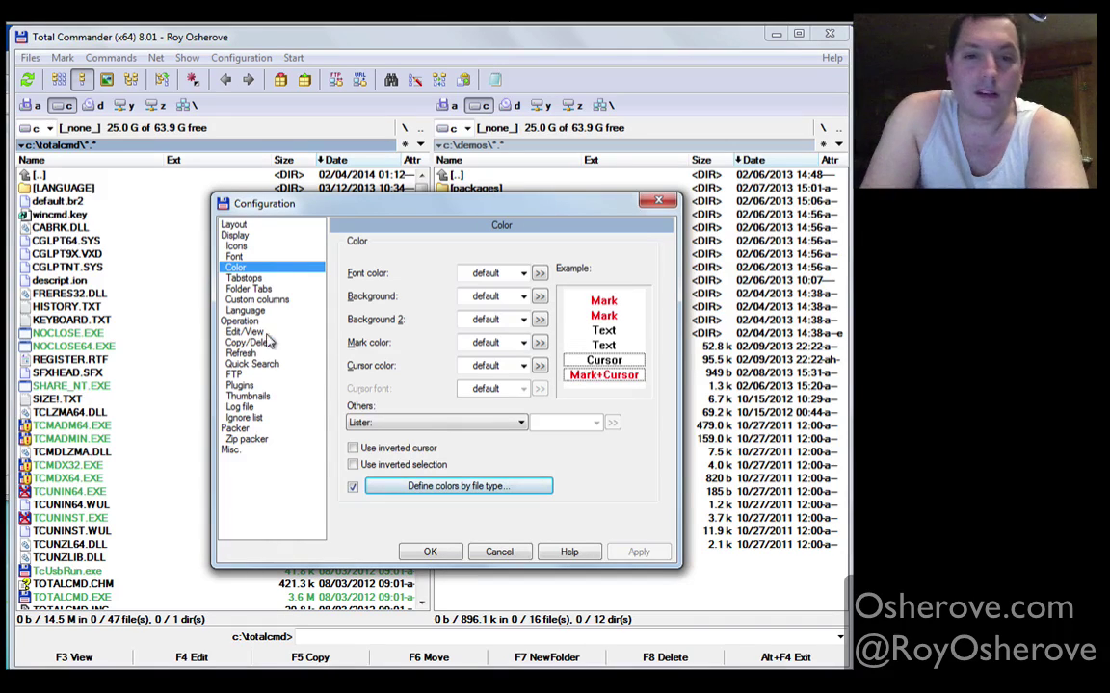
- On Tabstops, set Size display and Header/footer to dynamic (x.x k/M/G), then view Custom columns
{"action": "left_click", "coordinate": [241, 279]}
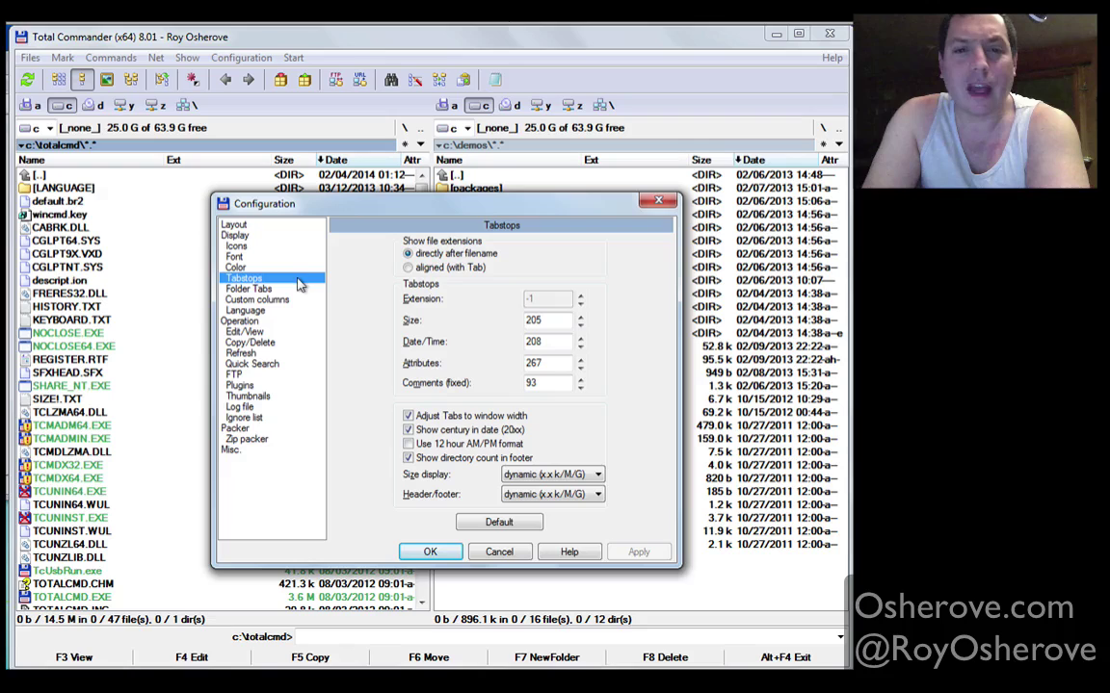
{"action": "left_click_drag", "start_coordinate": [307, 208], "coordinate": [350, 212]}
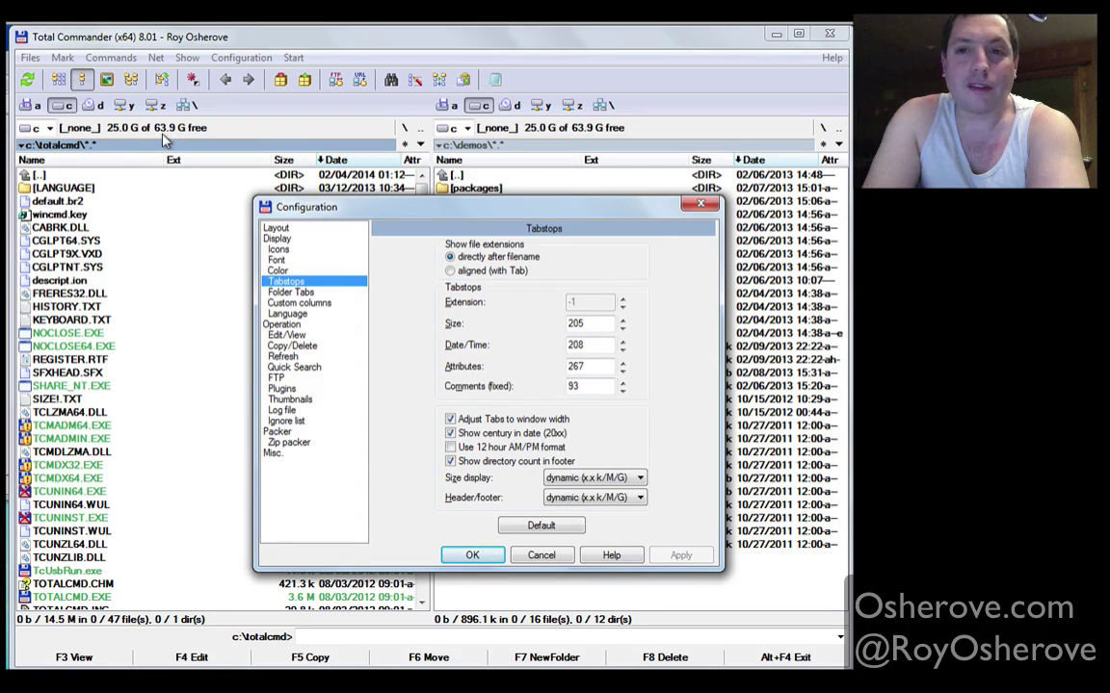
{"action": "left_click", "coordinate": [568, 482]}
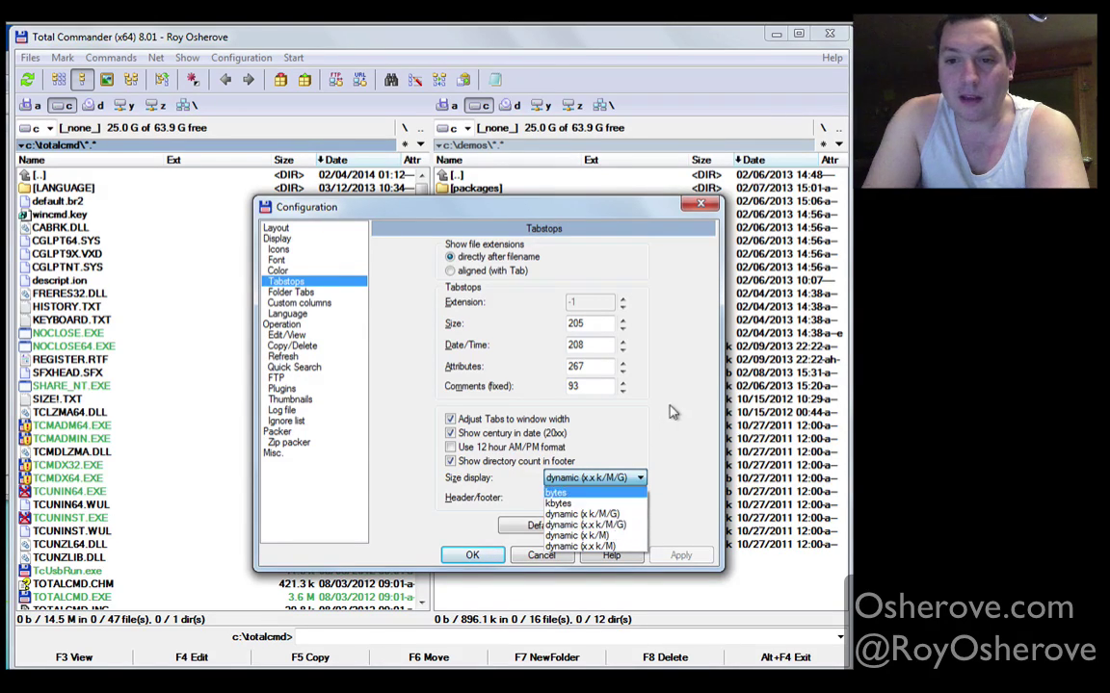
{"action": "left_click", "coordinate": [612, 526]}
{"action": "left_click", "coordinate": [604, 498]}
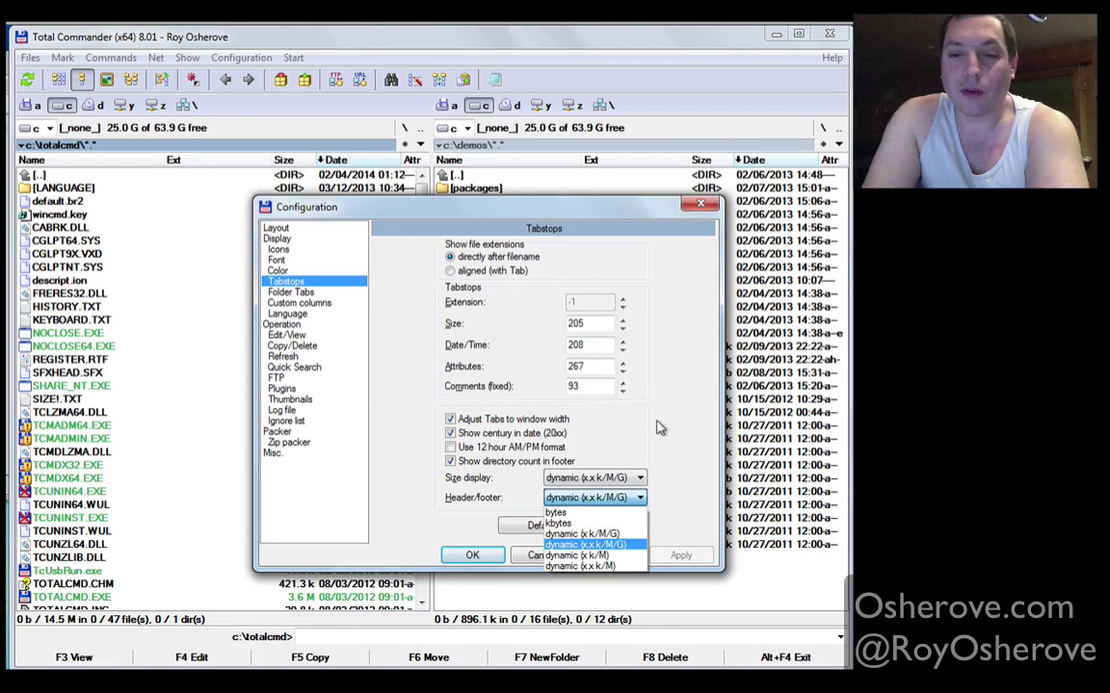
{"action": "left_click", "coordinate": [597, 385]}
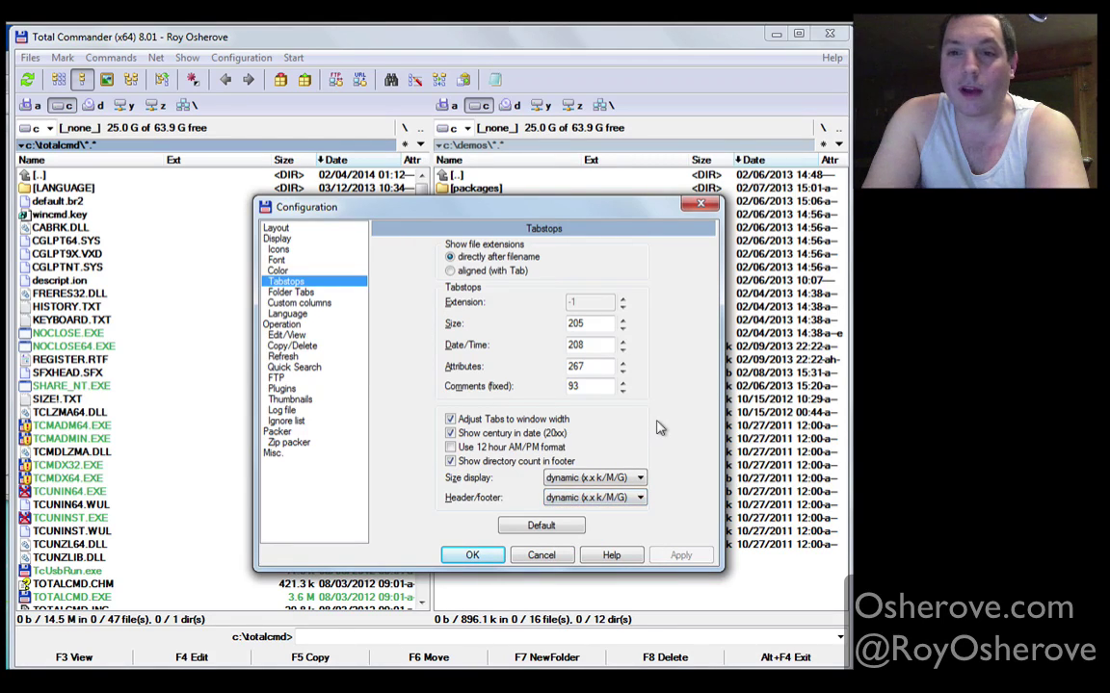
{"action": "left_click", "coordinate": [294, 292]}
{"action": "left_click", "coordinate": [301, 303]}
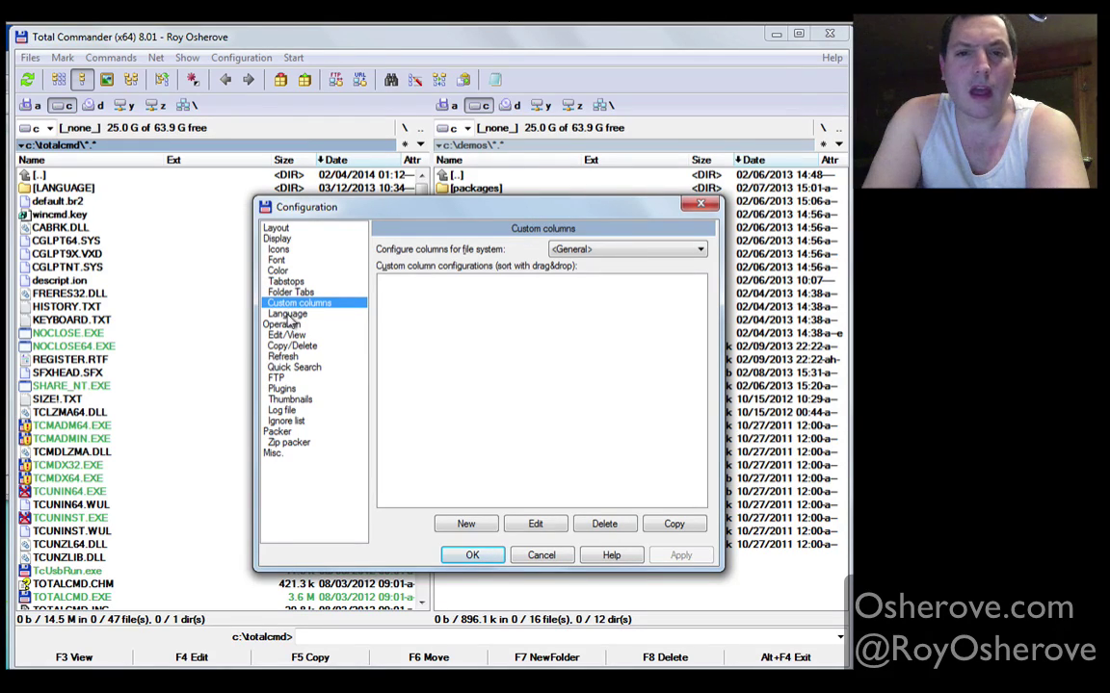
- Switch the Configuration dialog to the Operation page via Language
{"action": "left_click", "coordinate": [287, 315]}
{"action": "left_click", "coordinate": [283, 325]}
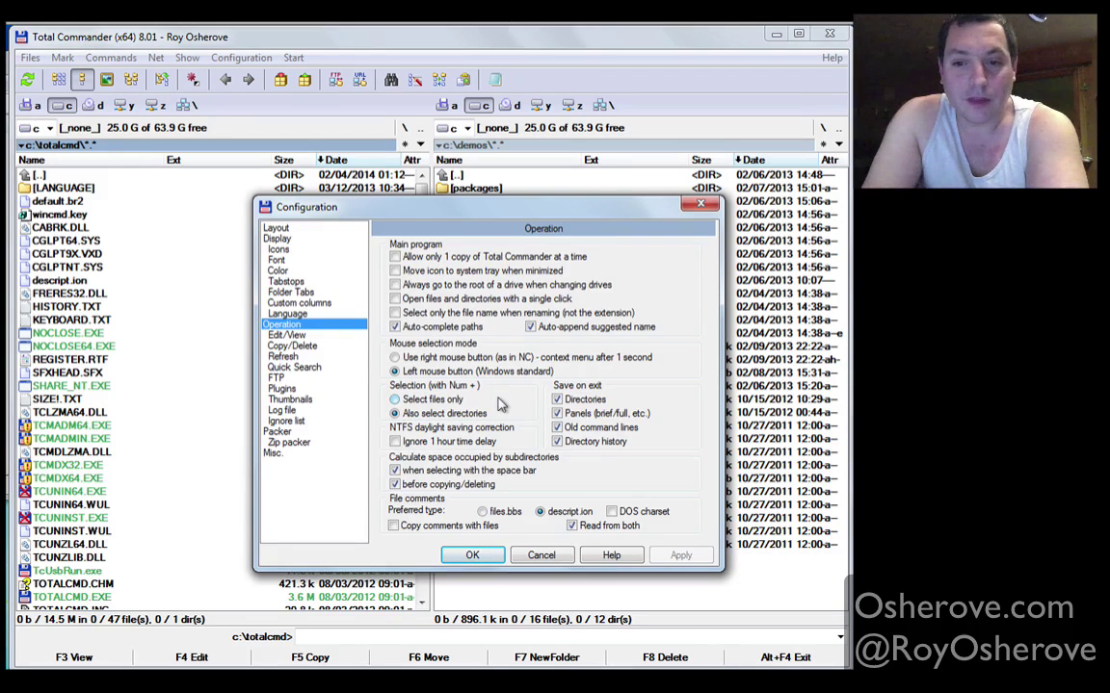
- Show the Edit/View page with Internal Viewer and Notepad++ as editor
{"action": "left_click", "coordinate": [286, 334]}
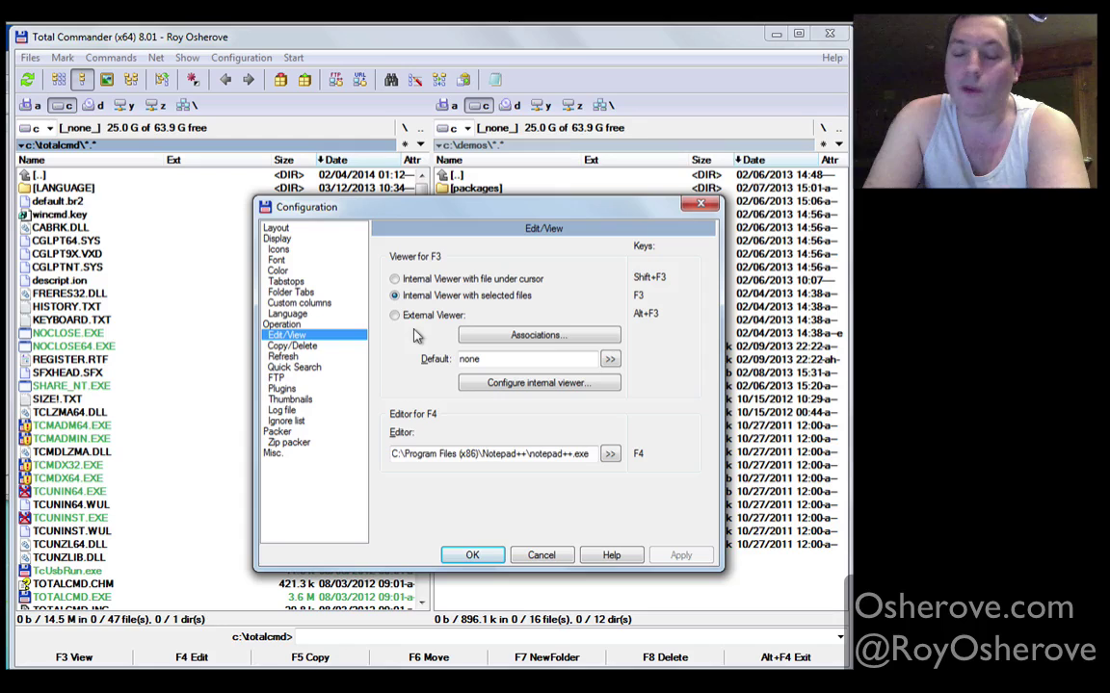
- On Copy/Delete, uncheck 'Use standard copy method' and select 'Also use big file copy mode'
{"action": "left_click", "coordinate": [292, 346]}
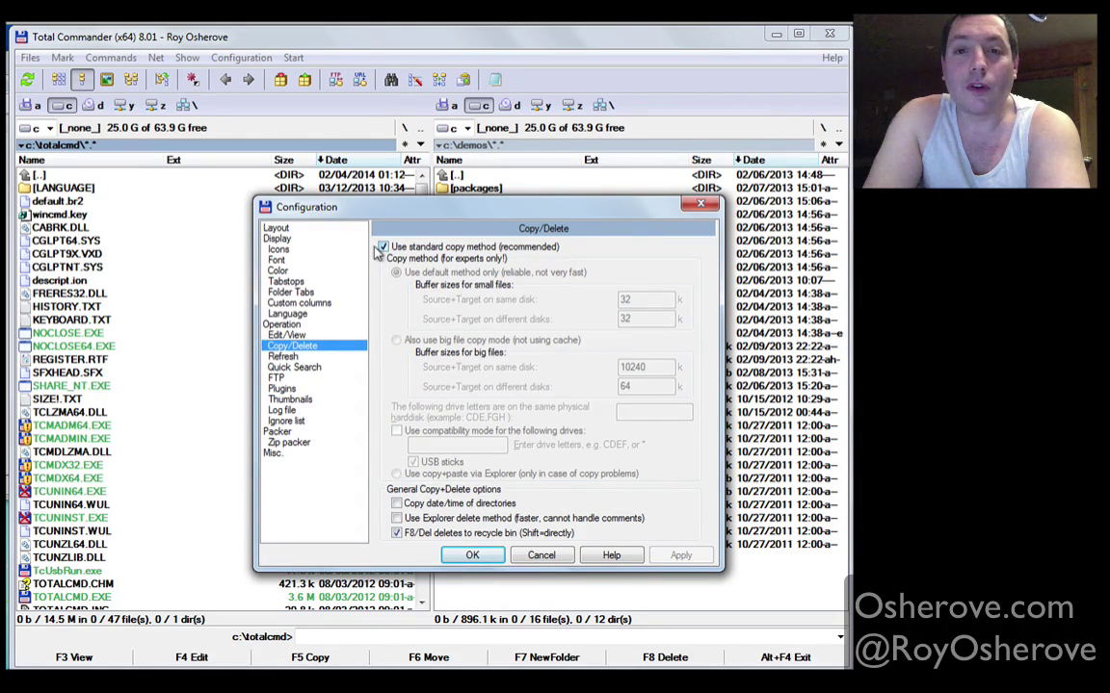
{"action": "left_click", "coordinate": [382, 247]}
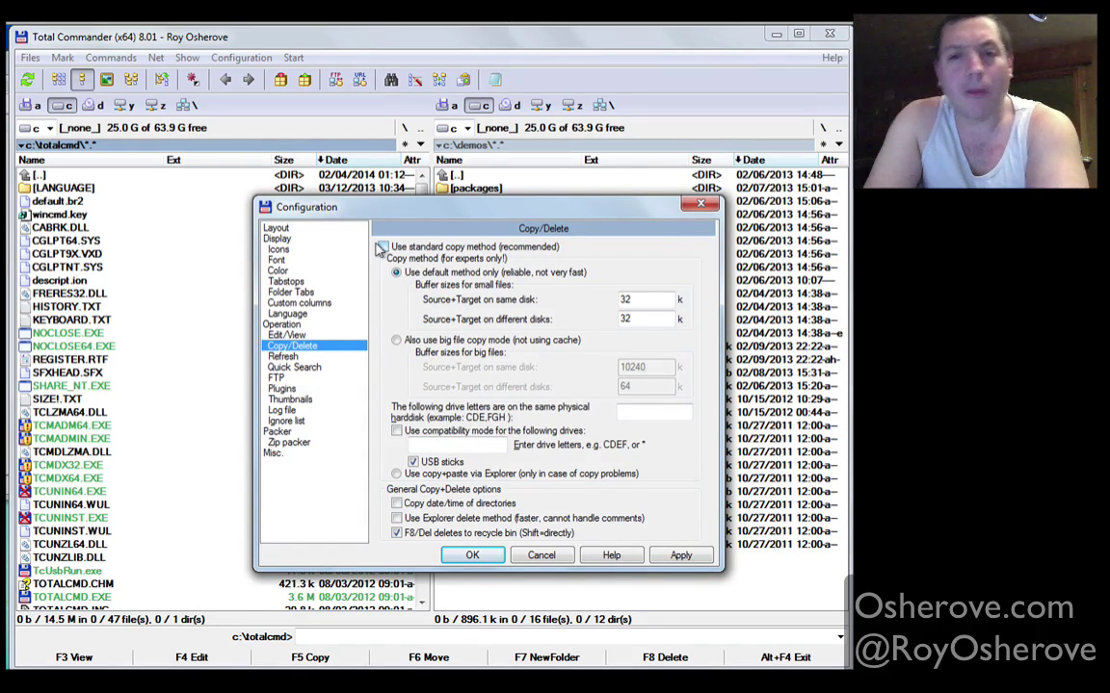
{"action": "left_click", "coordinate": [395, 341]}
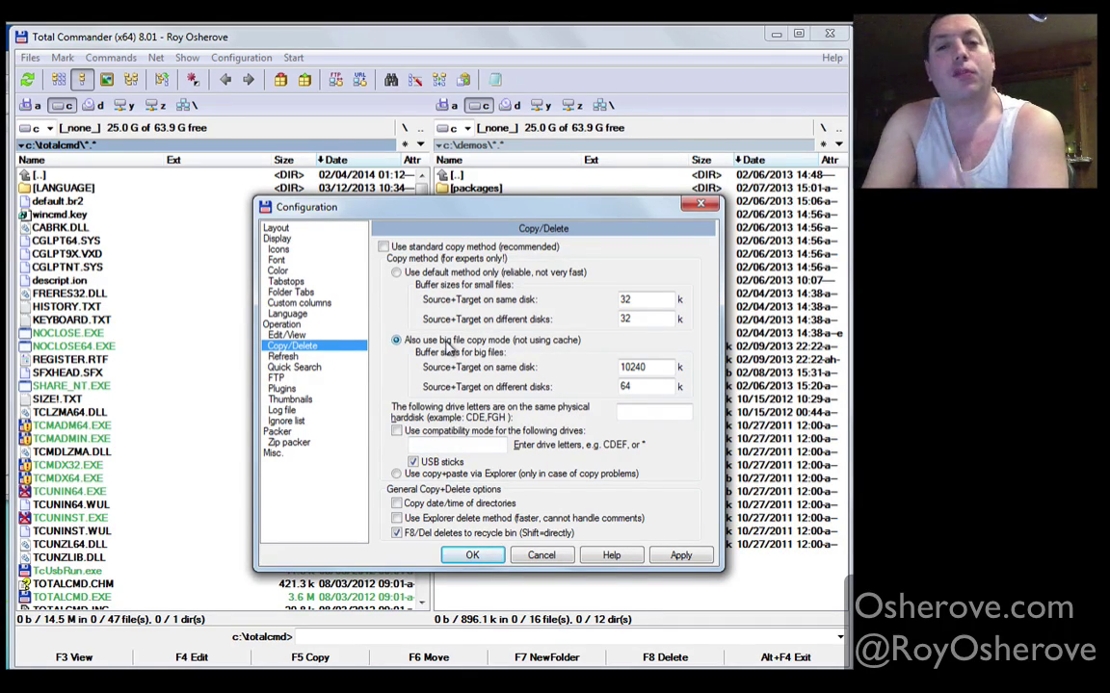
- Show the Refresh page and focus the 'No refresh for these drives' field
{"action": "left_click", "coordinate": [283, 358]}
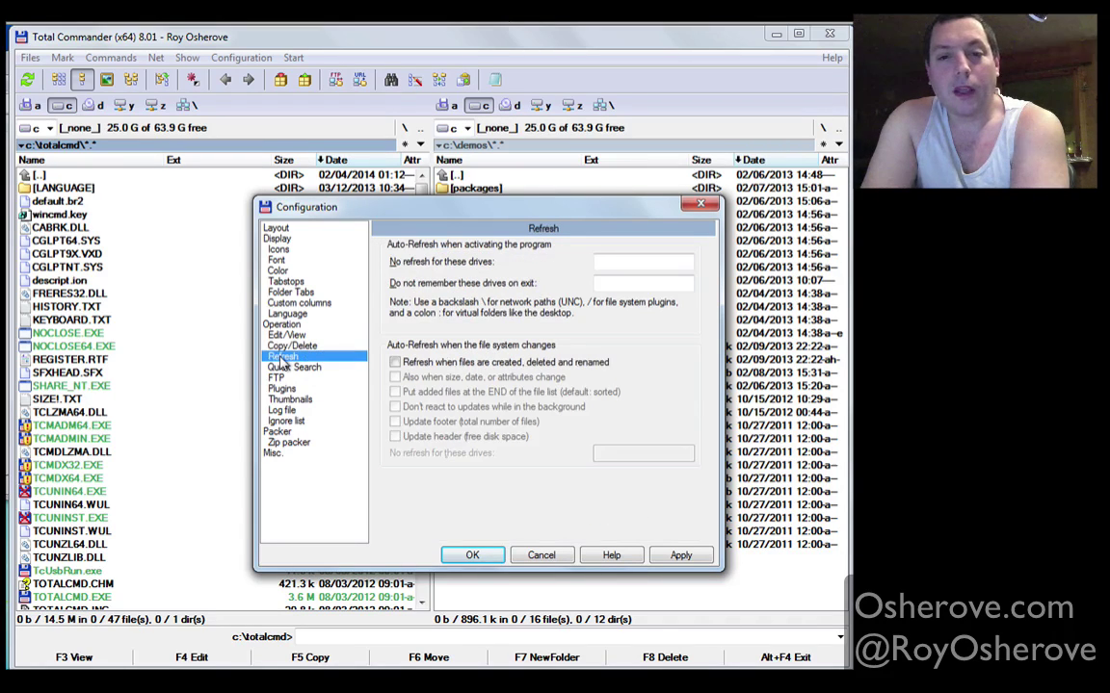
{"action": "left_click", "coordinate": [605, 258]}
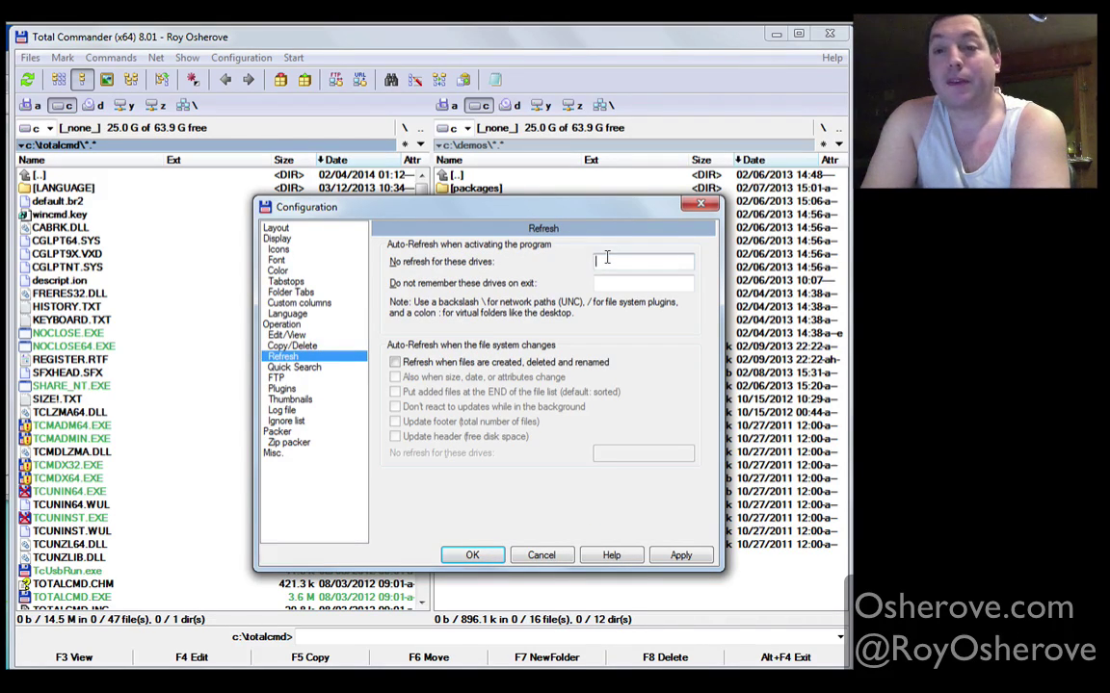
- Show the Quick Search page set to 'Letters - with search dialog'
{"action": "left_click", "coordinate": [311, 369]}
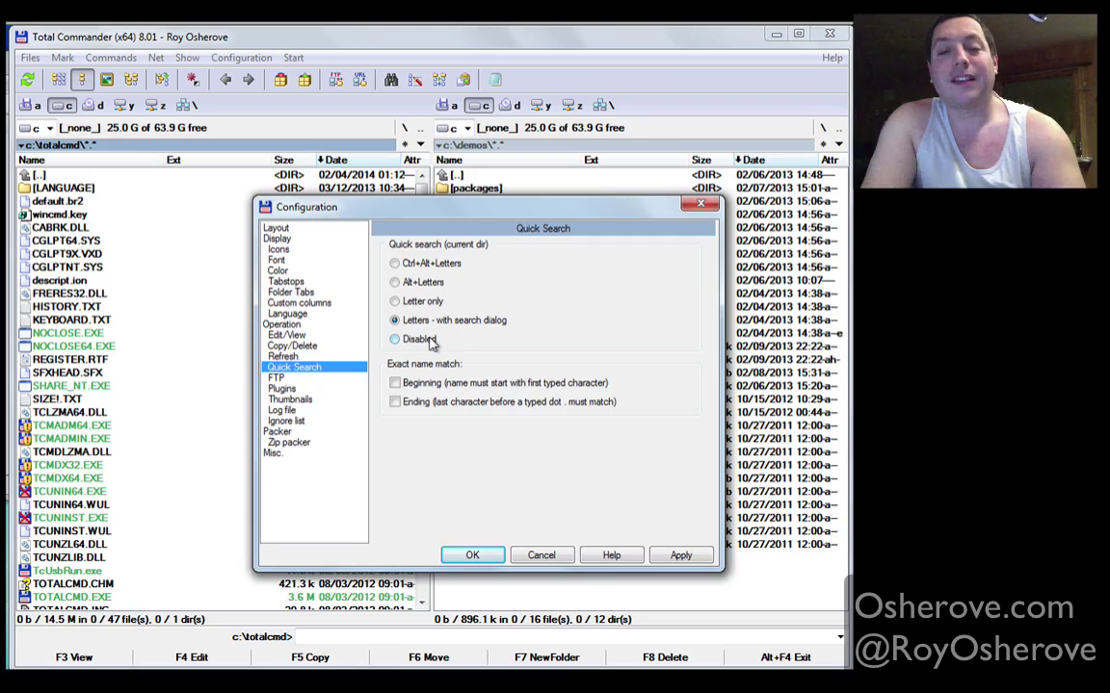
- Save with OK, quick-search 'noclos' to find NOCLOSE.EXE, and reopen Configuration > Options
{"action": "left_click", "coordinate": [455, 556]}
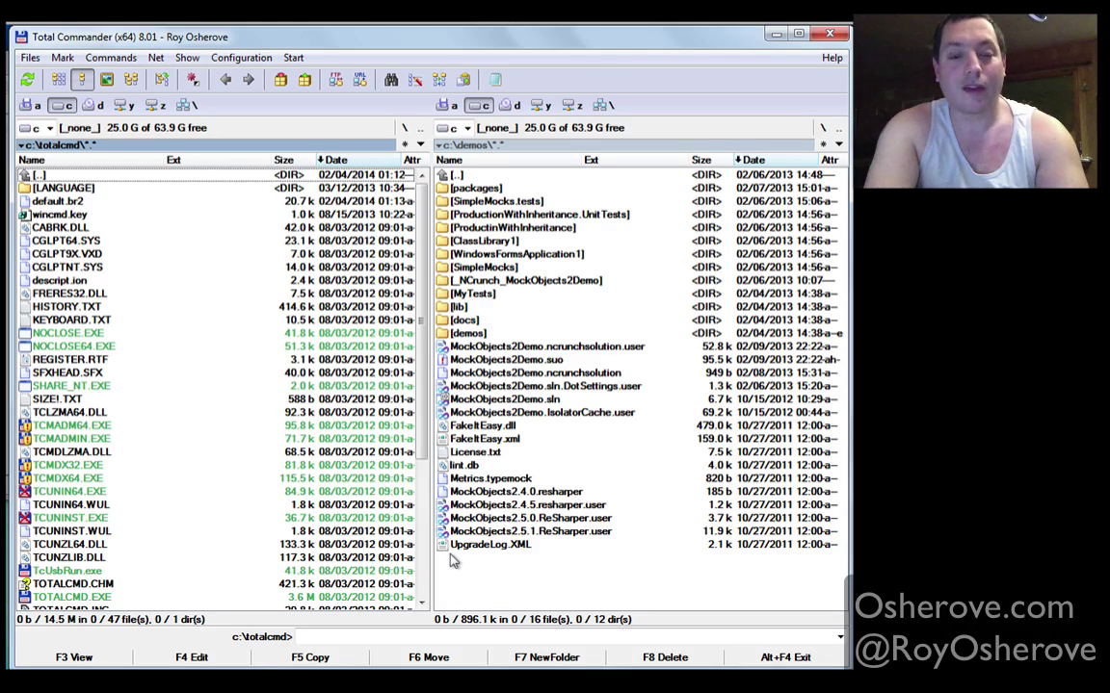
{"action": "key", "text": "ctrl+s"}
{"action": "type", "text": "noclos"}
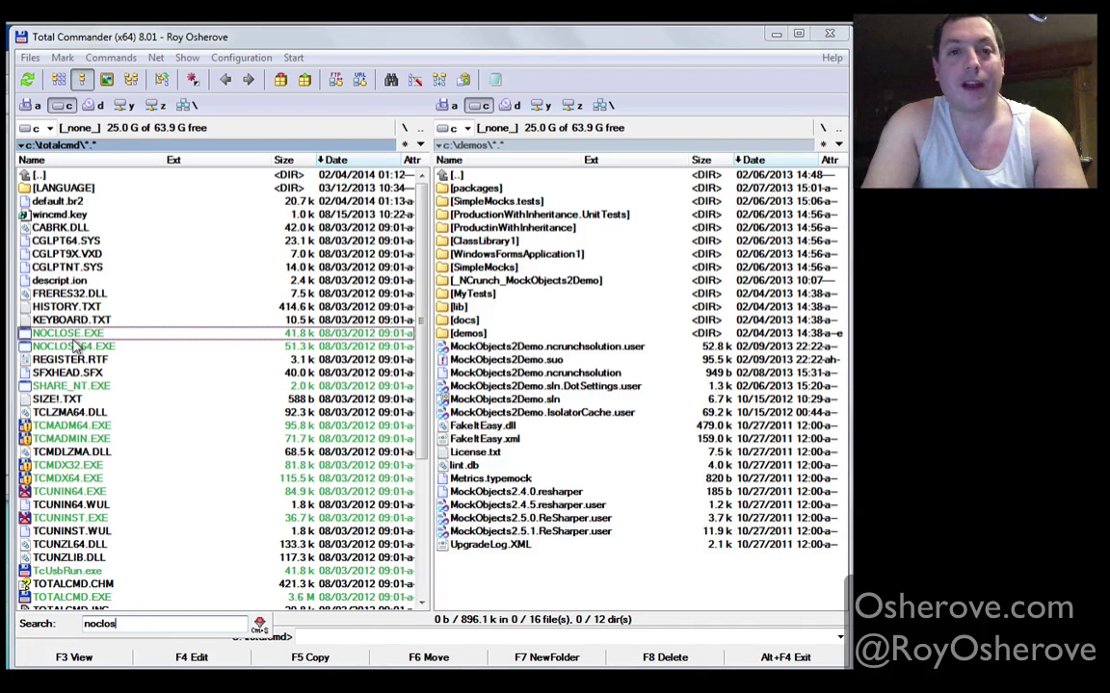
{"action": "left_click", "coordinate": [220, 58]}
{"action": "left_click", "coordinate": [222, 77]}
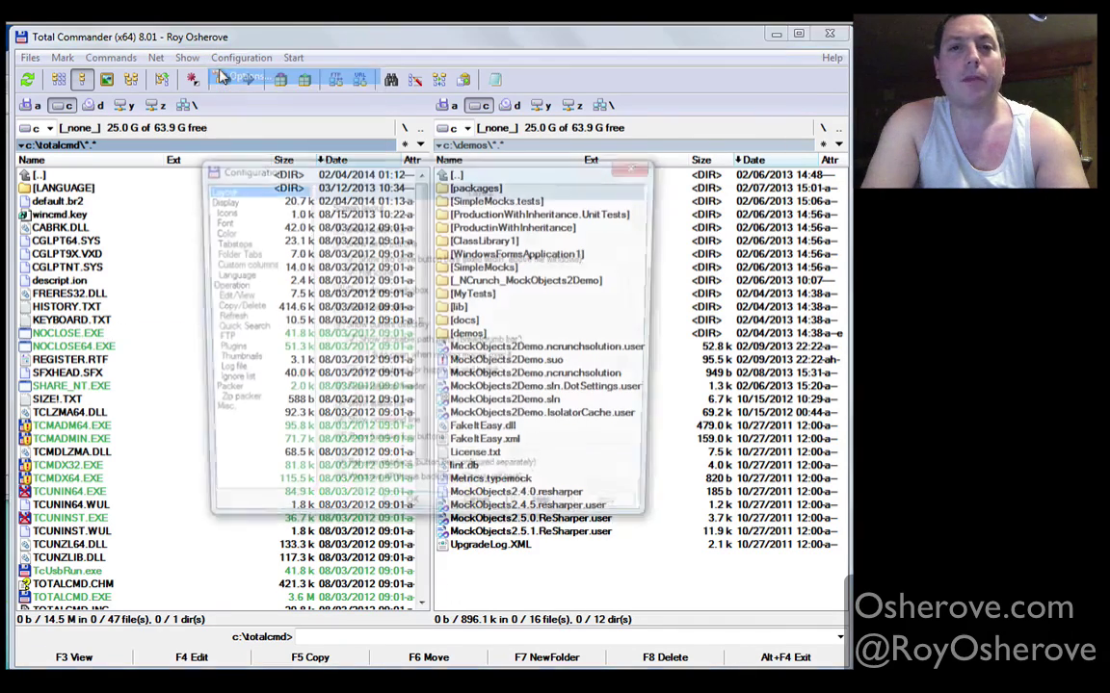
- Step through Operation, Edit/View, Copy/Delete, Quick Search, Packer and Zip packer pages checking saved choices
{"action": "left_click", "coordinate": [227, 286]}
{"action": "left_click", "coordinate": [230, 297]}
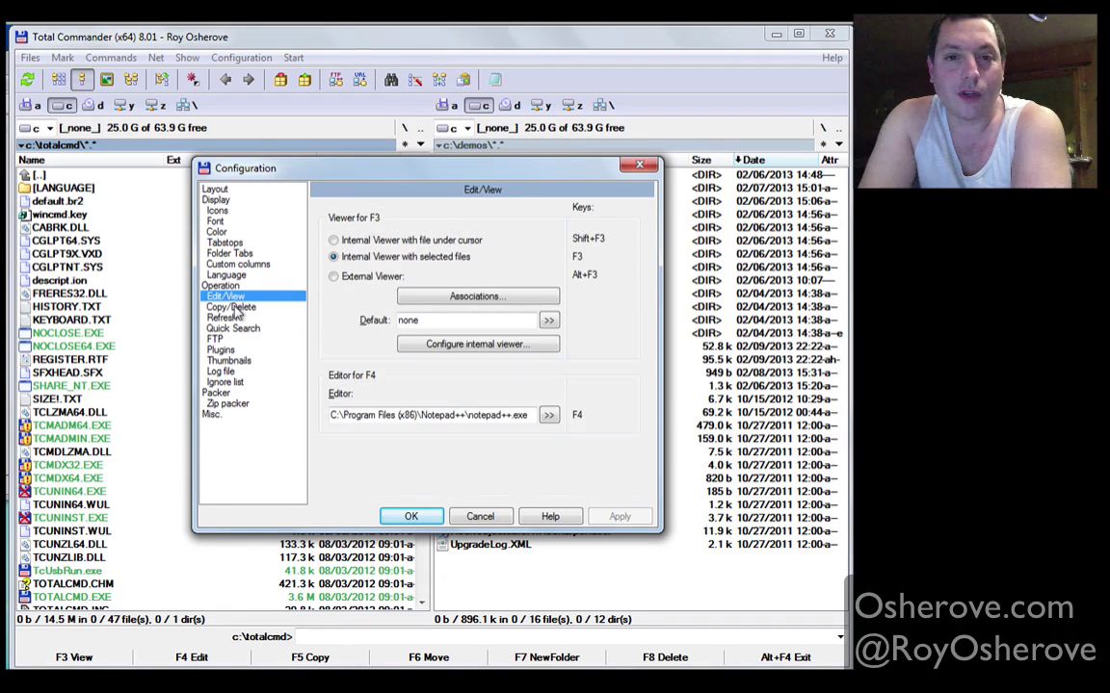
{"action": "left_click", "coordinate": [232, 308]}
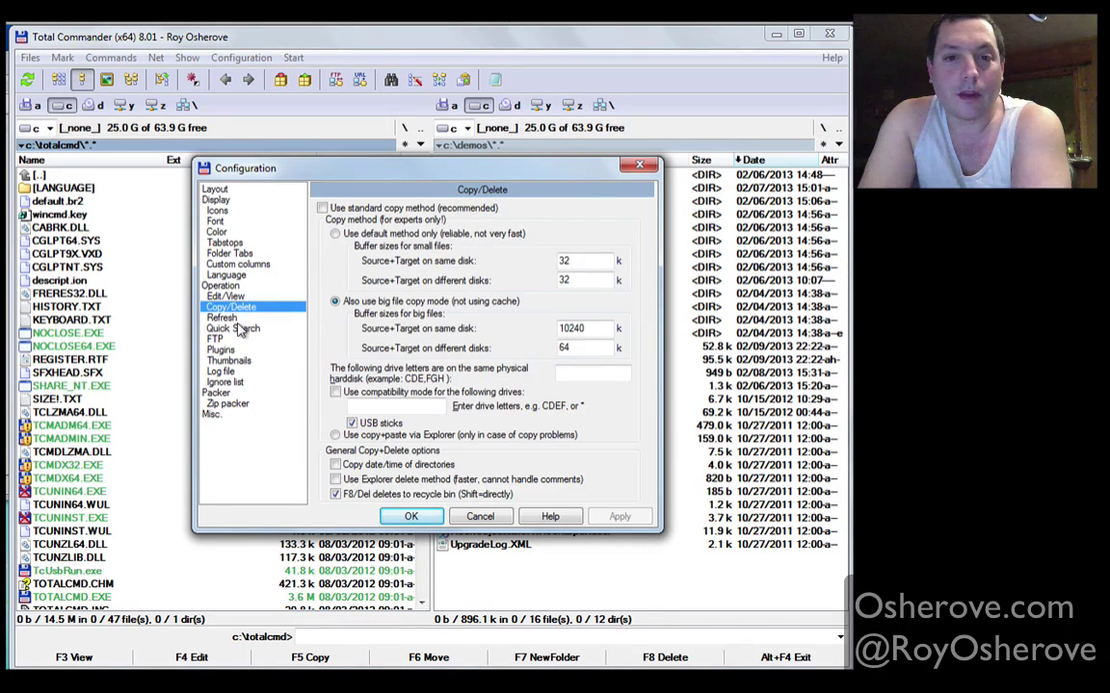
{"action": "left_click", "coordinate": [240, 330]}
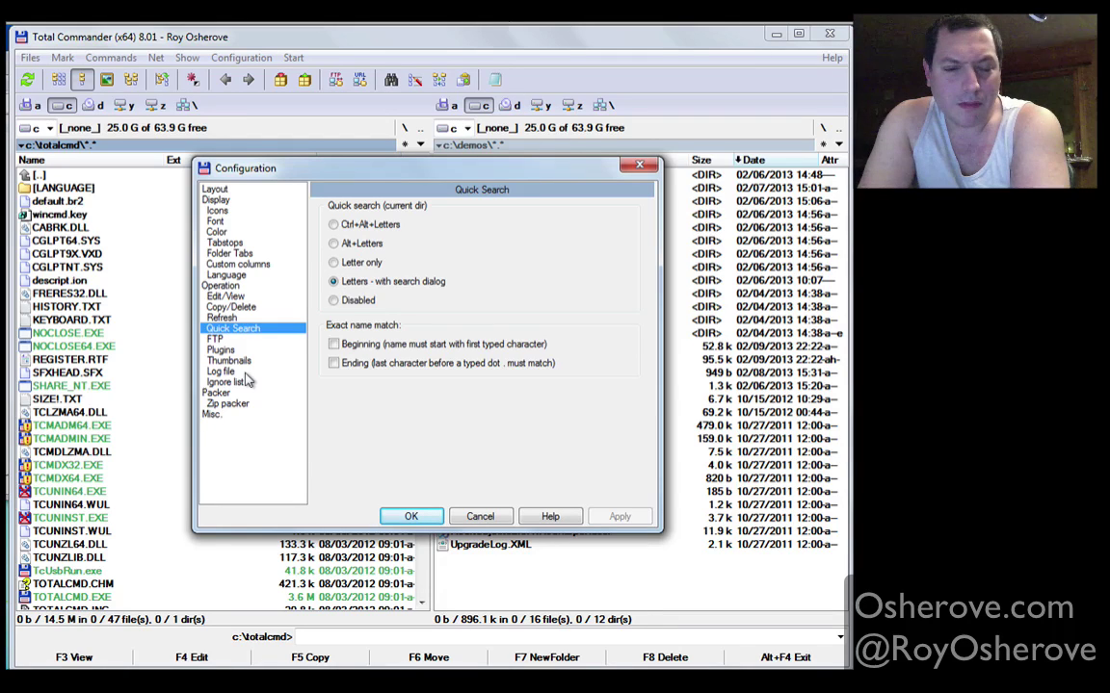
{"action": "left_click", "coordinate": [216, 393]}
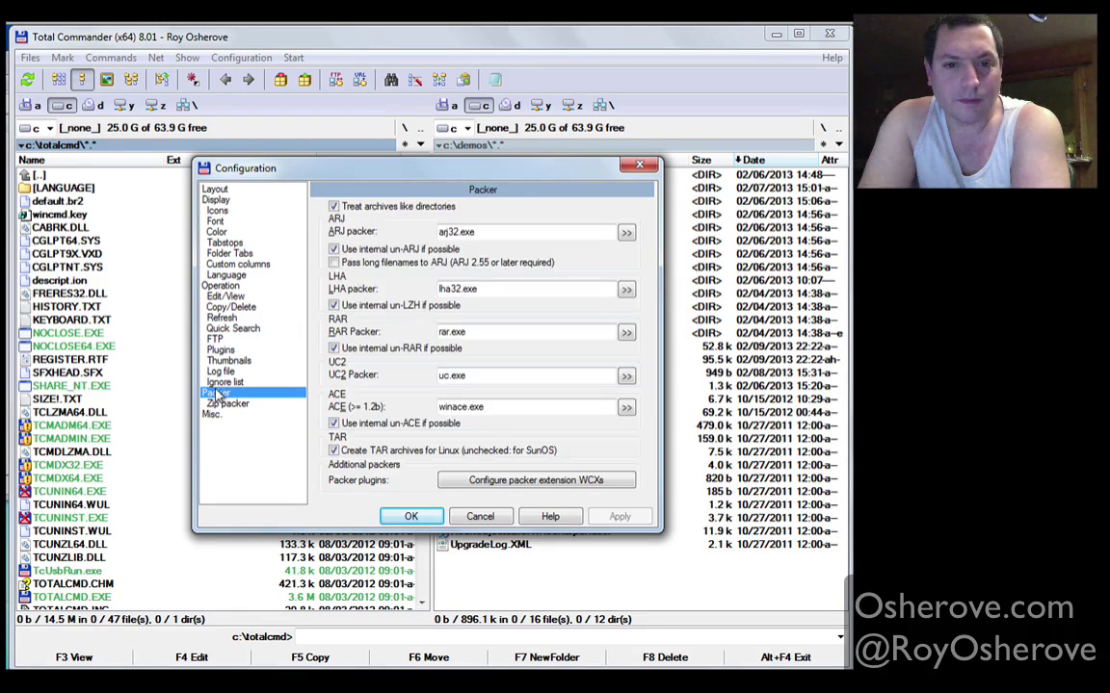
{"action": "left_click", "coordinate": [227, 404]}
{"action": "left_click", "coordinate": [214, 415]}
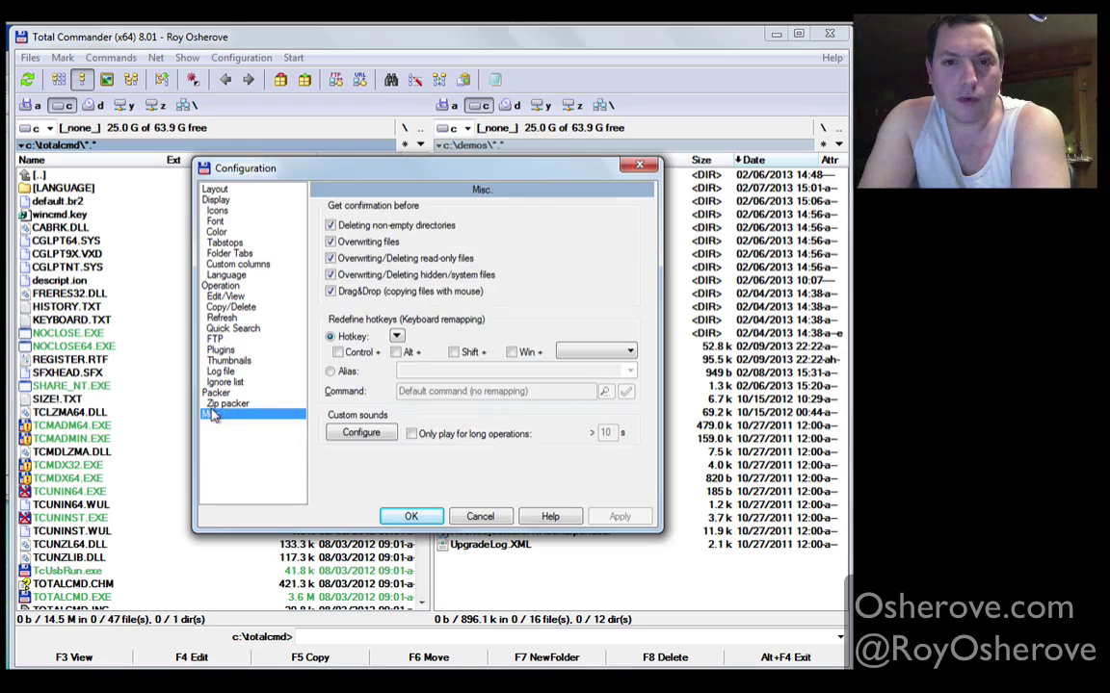